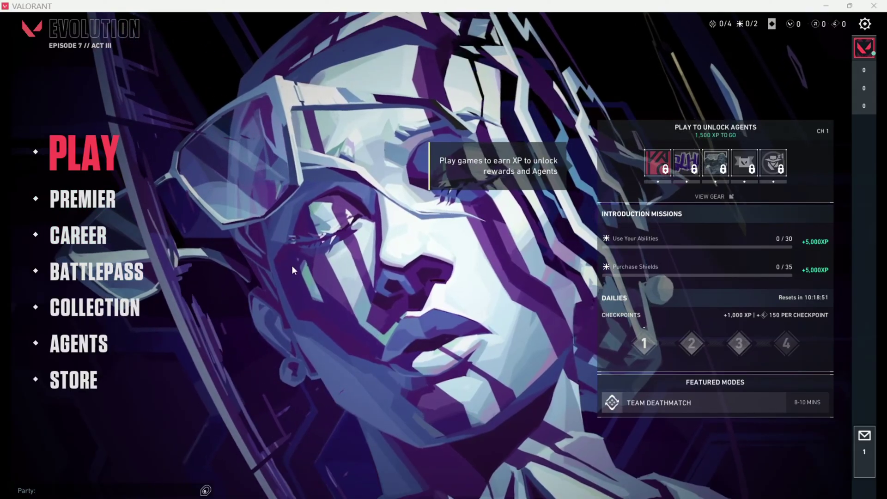
Open VALORANT's Premier page, dismiss the ineligible notice, and return to the main menu.
left_click(85, 201)
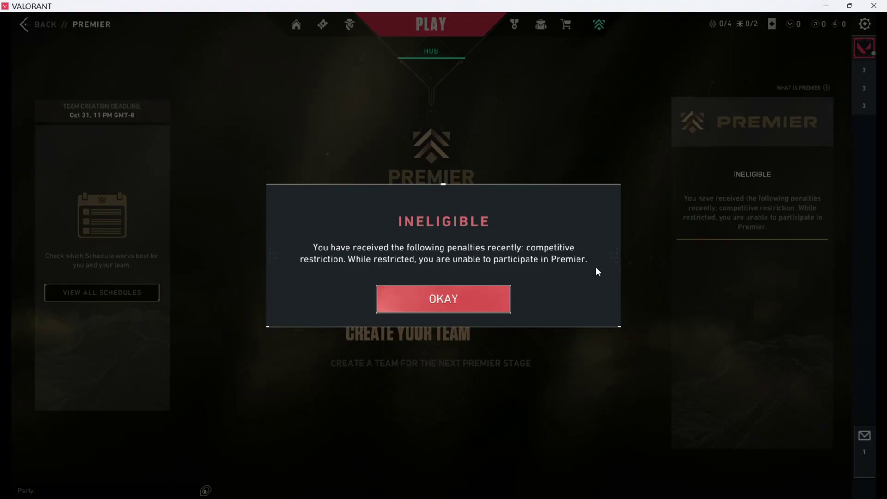
left_click(408, 307)
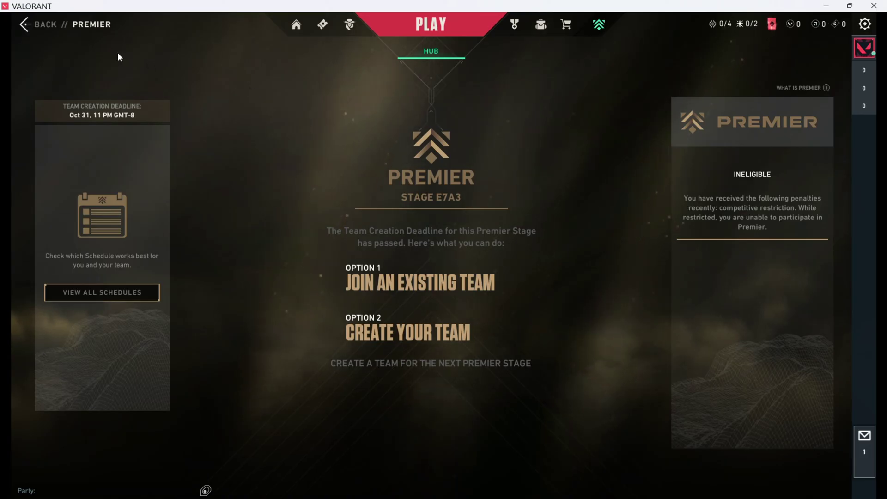
left_click(24, 24)
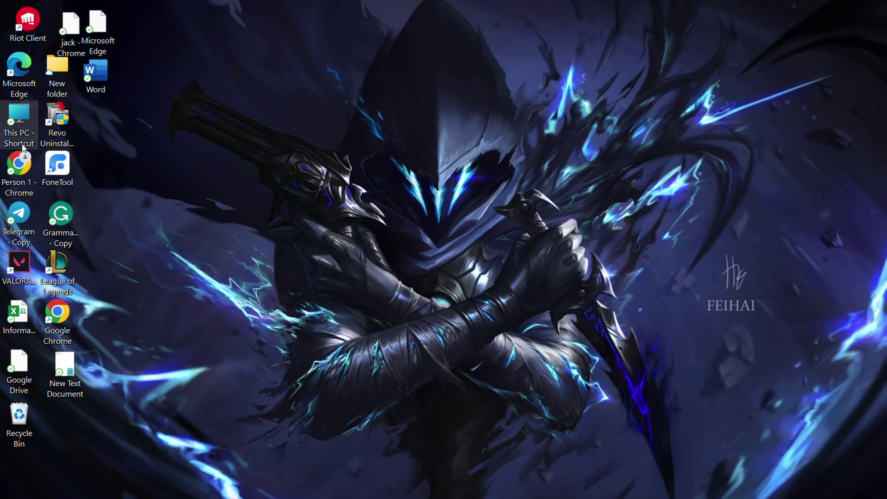
Launch Chrome full screen, search for status.riotgames.com, and open Riot Games Service Status.
double_click(20, 166)
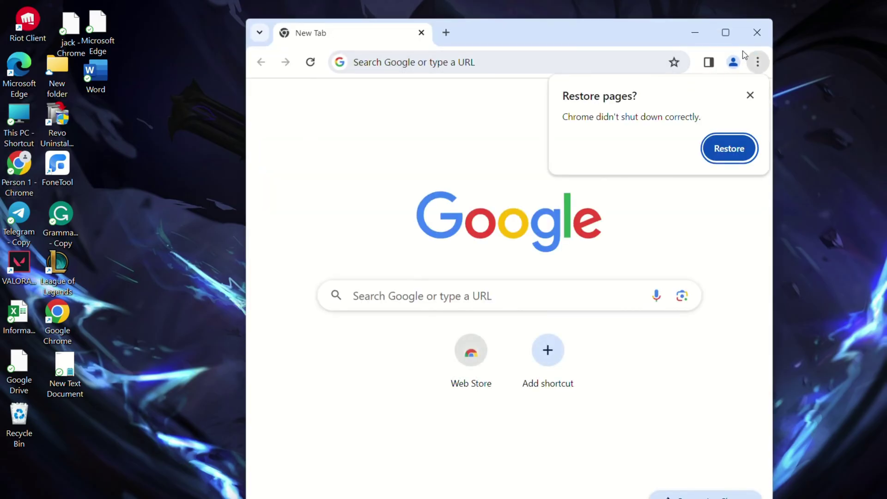
left_click(725, 32)
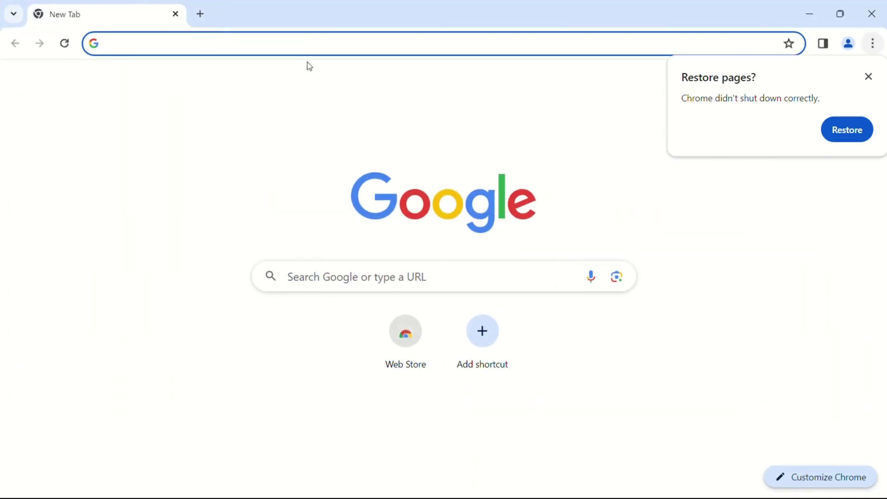
type("status")
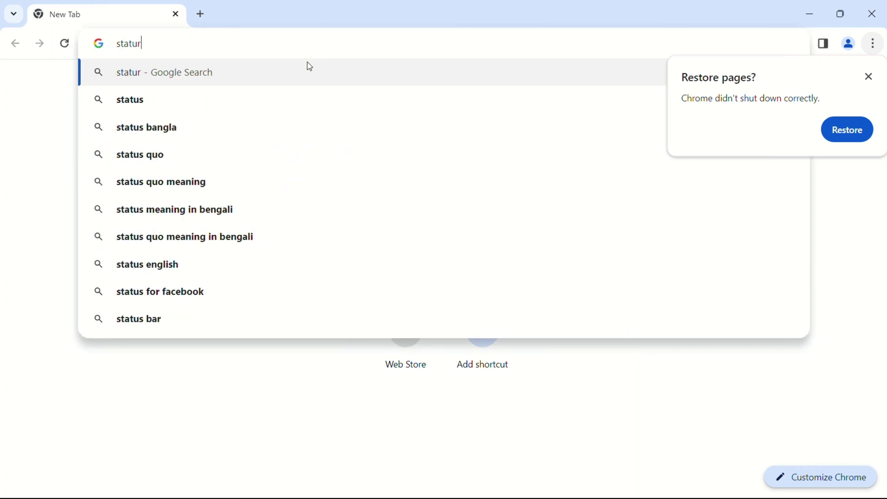
type(".riotgames.con")
key("Return")
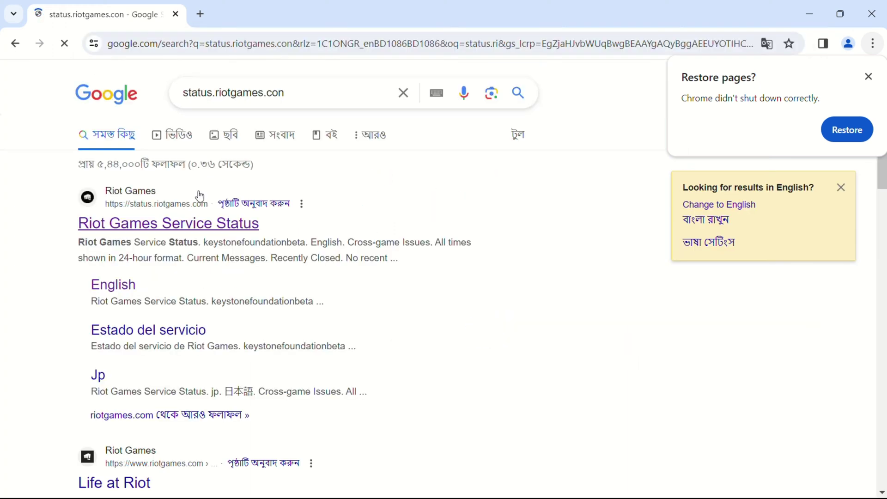
left_click(166, 223)
Open the VALORANT status page with English language and Asia Pacific region.
left_click(531, 309)
left_click(337, 128)
left_click(444, 353)
scroll(446, 354, "down", 6)
left_click(653, 316)
left_click(365, 311)
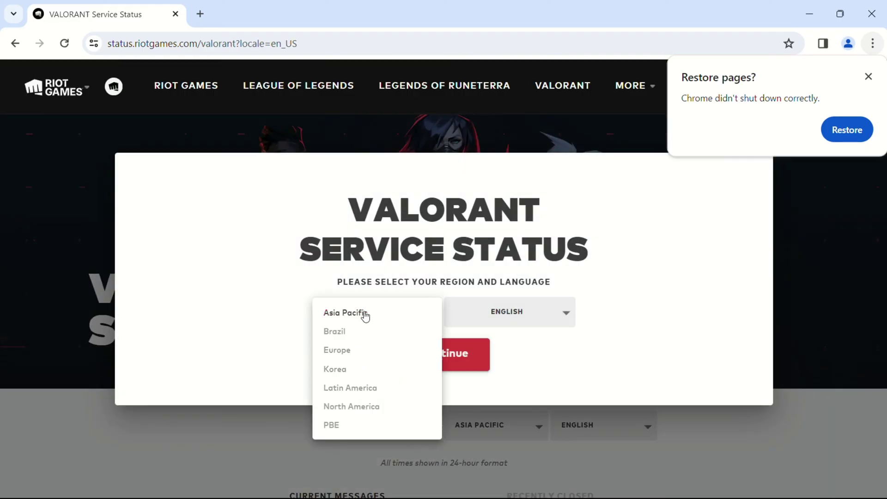
left_click(440, 310)
left_click(443, 355)
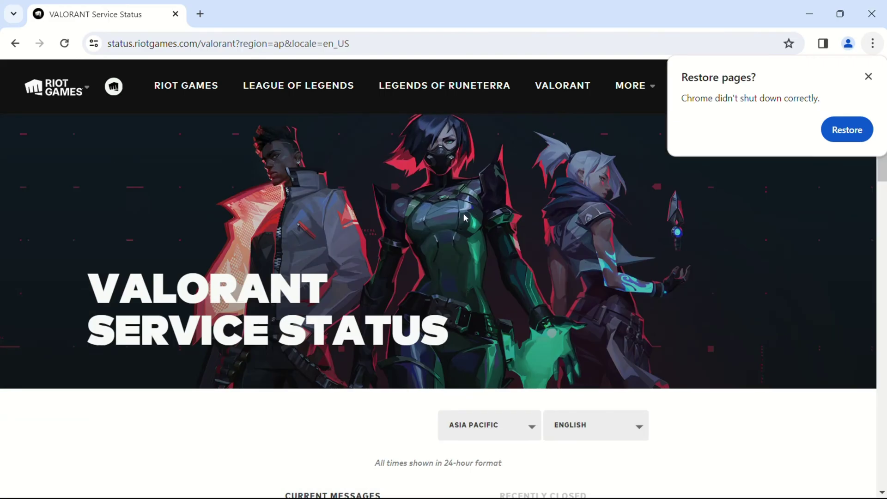
Review the Asia Pacific VALORANT status for recent issues, then close Chrome.
scroll(464, 217, "down", 3)
scroll(464, 216, "down", 5)
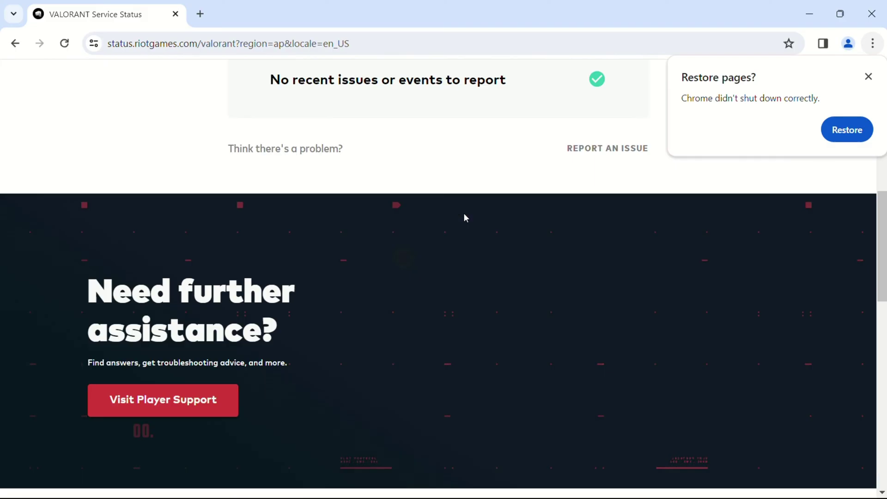
scroll(465, 217, "up", 7)
left_click(871, 13)
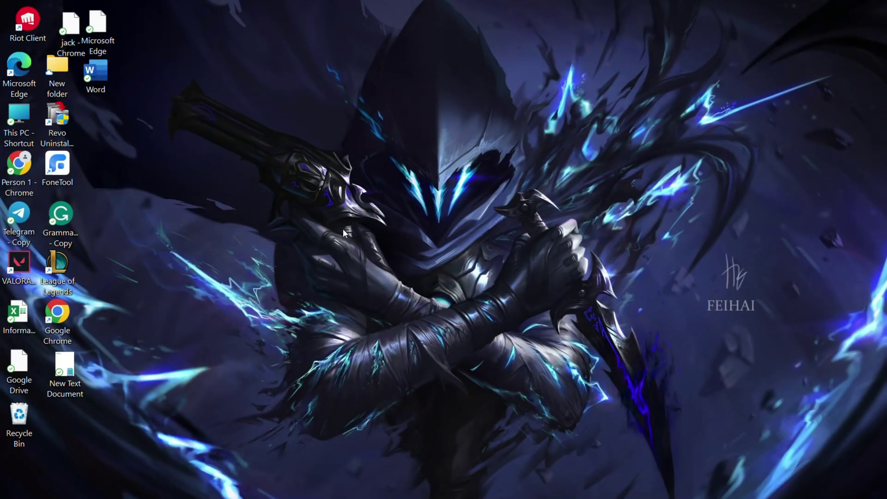
Search for firewall, go to Allow an app through firewall, and choose Allow another app.
left_click(343, 487)
type("rifre")
key("BackSpace")
key("BackSpace")
key("BackSpace")
key("BackSpace")
key("BackSpace")
type("frir")
key("BackSpace")
key("BackSpace")
key("BackSpace")
type("ire")
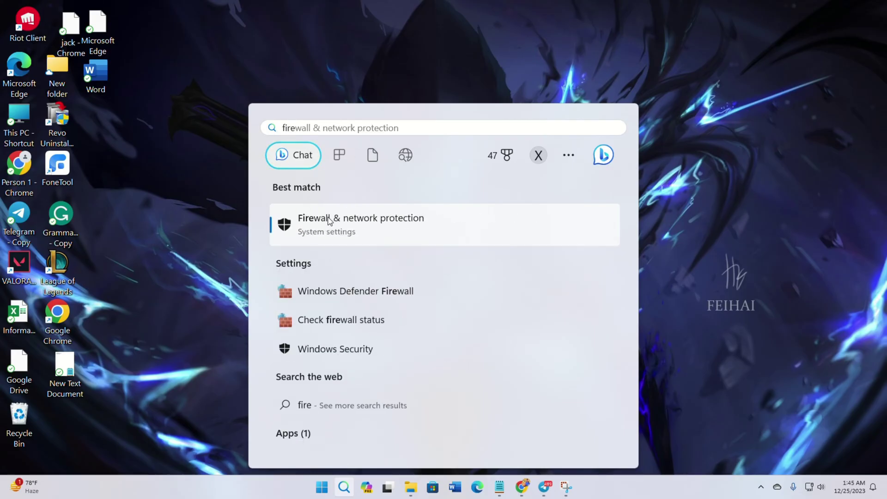
left_click(328, 218)
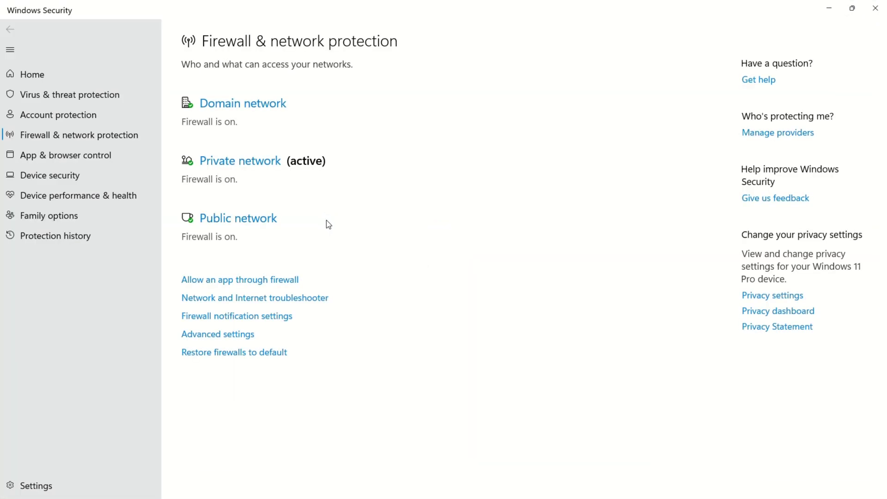
left_click(246, 281)
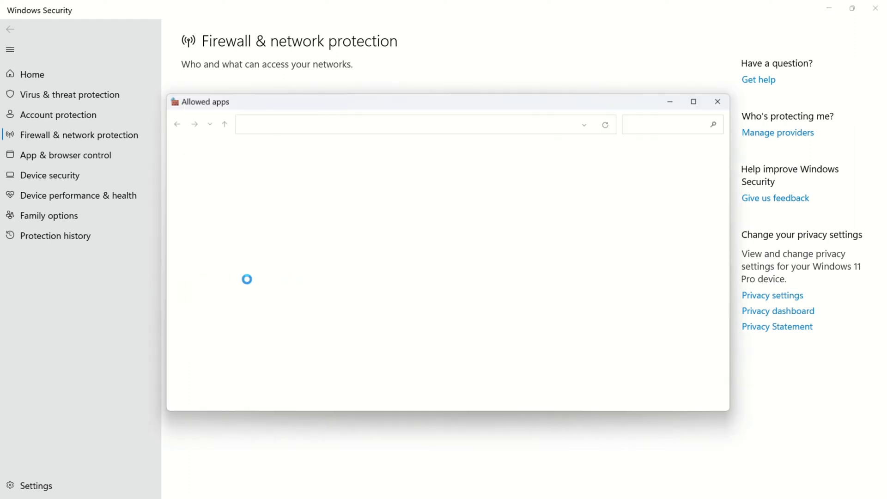
left_click(549, 360)
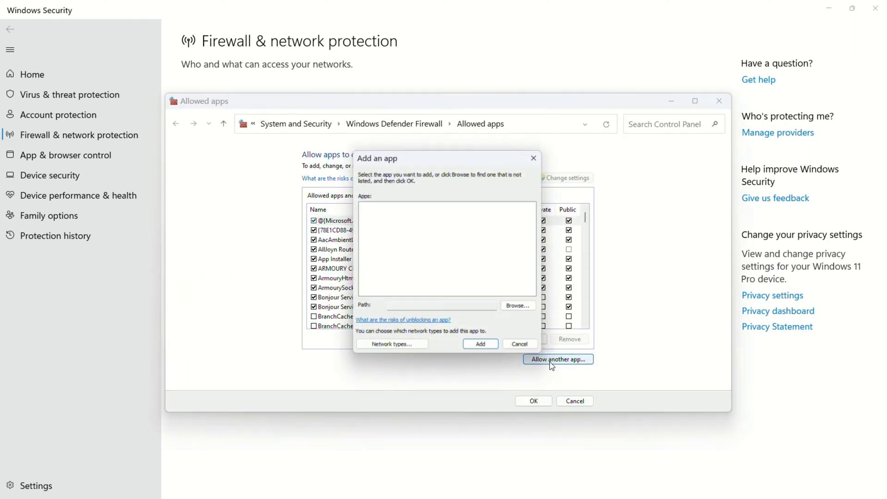
Browse for the app file into C:\Riot Games\VALORANT\live.
left_click(520, 309)
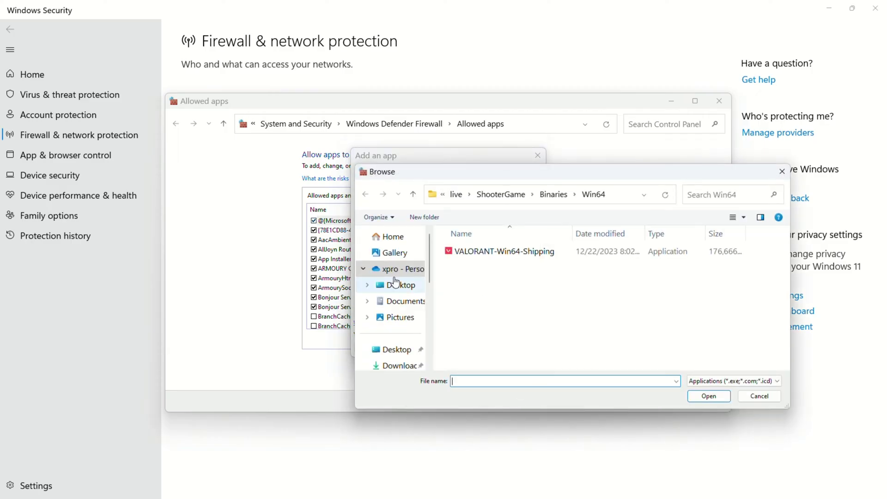
scroll(396, 293, "down", 5)
left_click(393, 330)
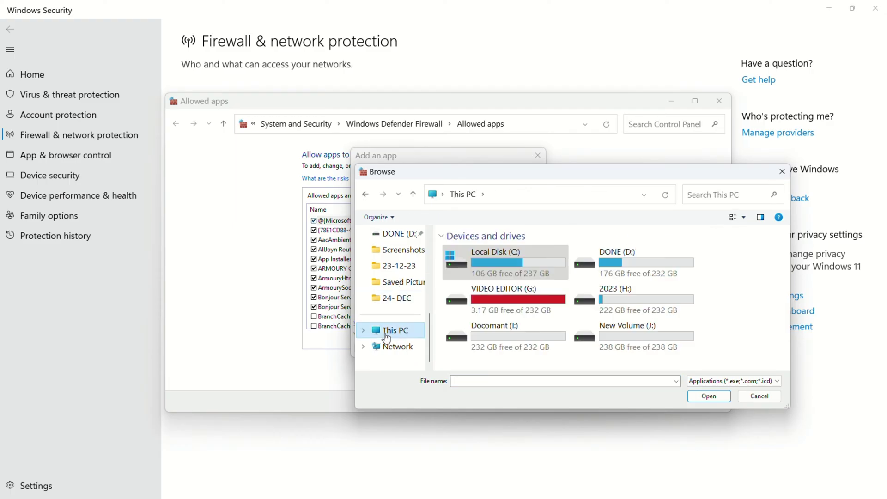
double_click(531, 260)
double_click(482, 304)
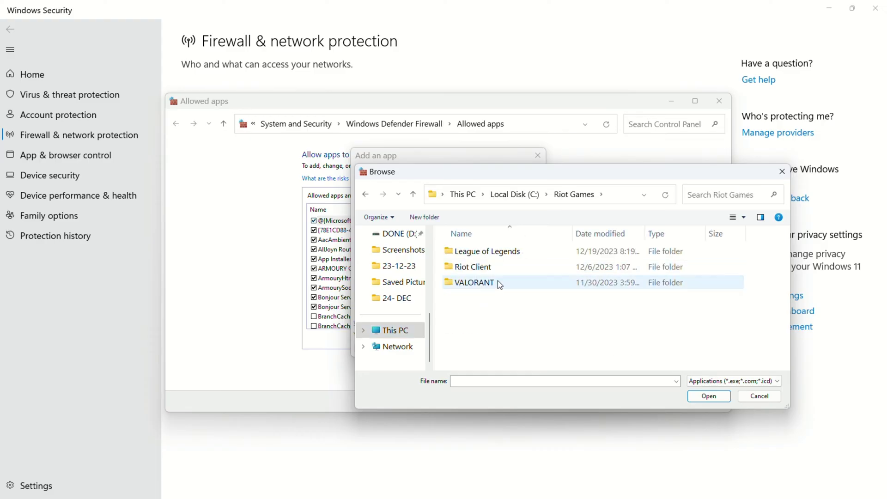
double_click(494, 282)
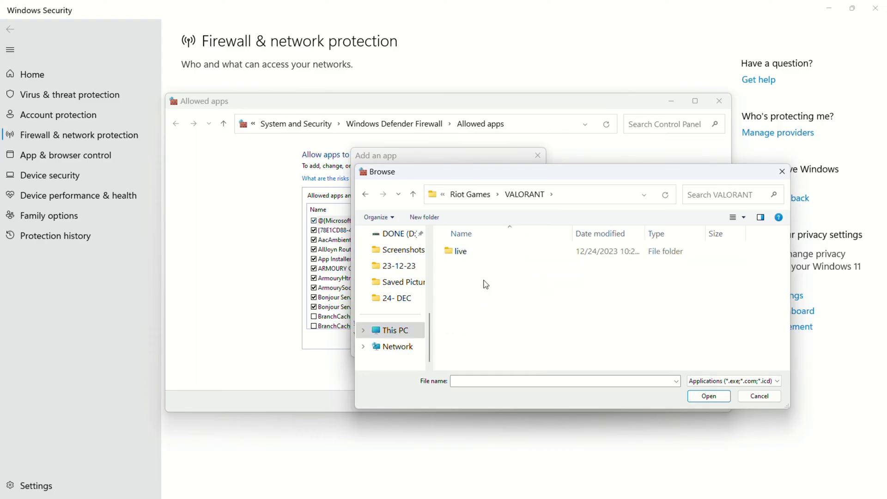
double_click(462, 251)
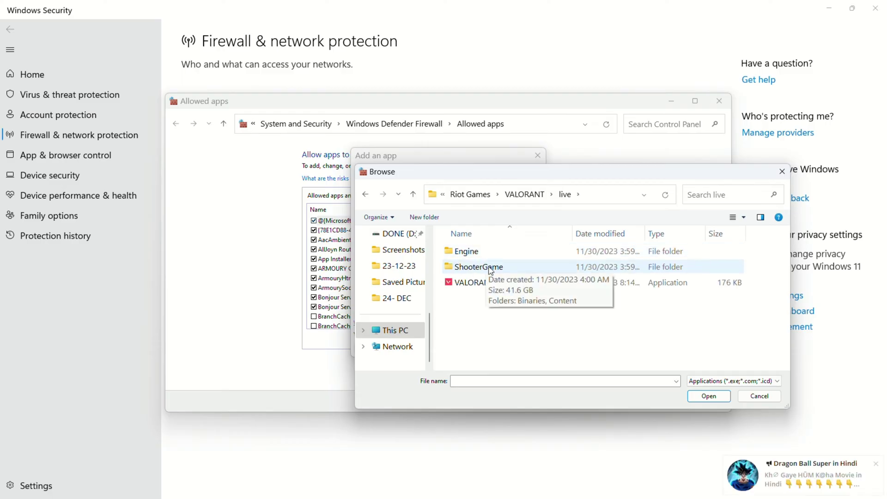
Navigate to ShooterGame\Binaries\Win64 and select VALORANT-Win64-Shipping.
left_click(875, 465)
double_click(480, 270)
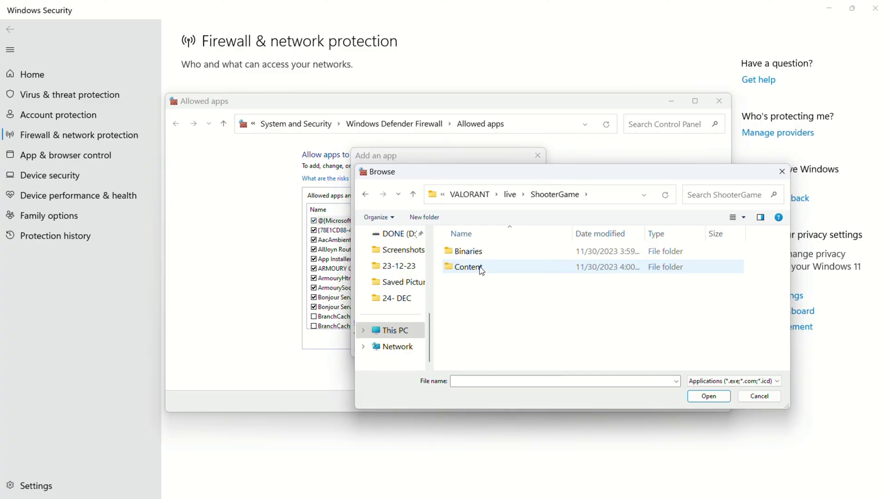
double_click(481, 253)
double_click(477, 253)
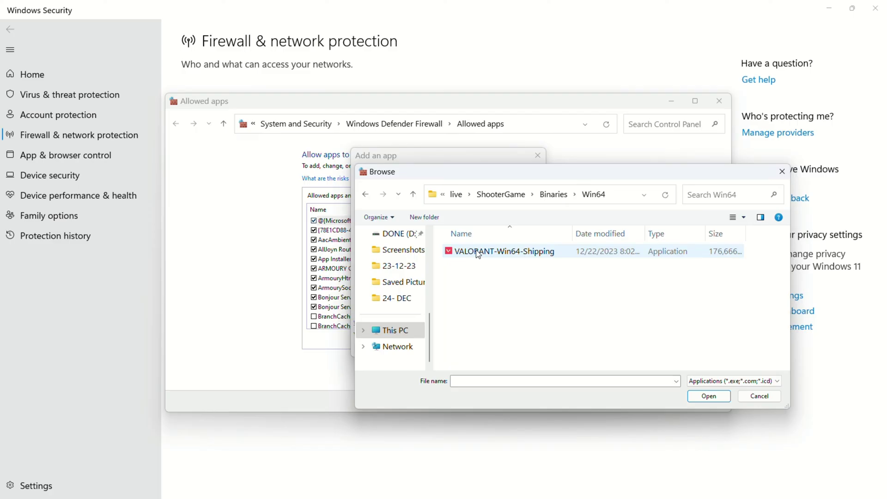
double_click(478, 252)
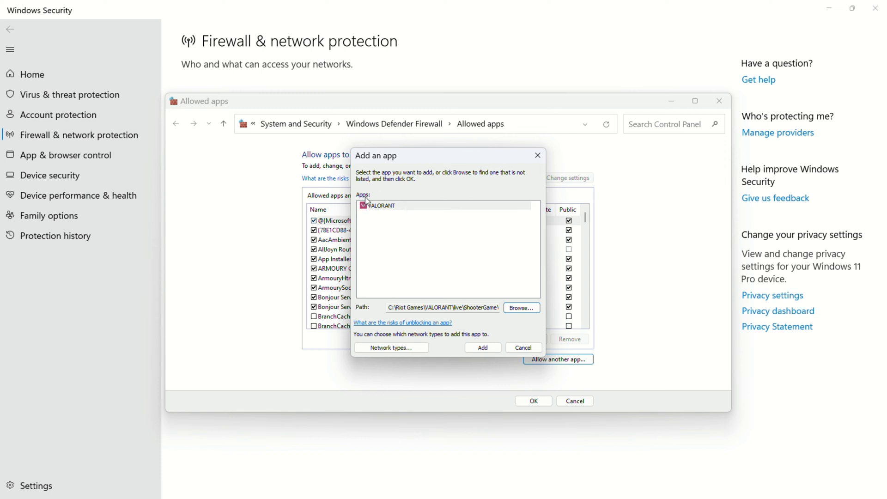
Add VALORANT, dismiss the already-an-exception error, and close Windows Security.
left_click(483, 350)
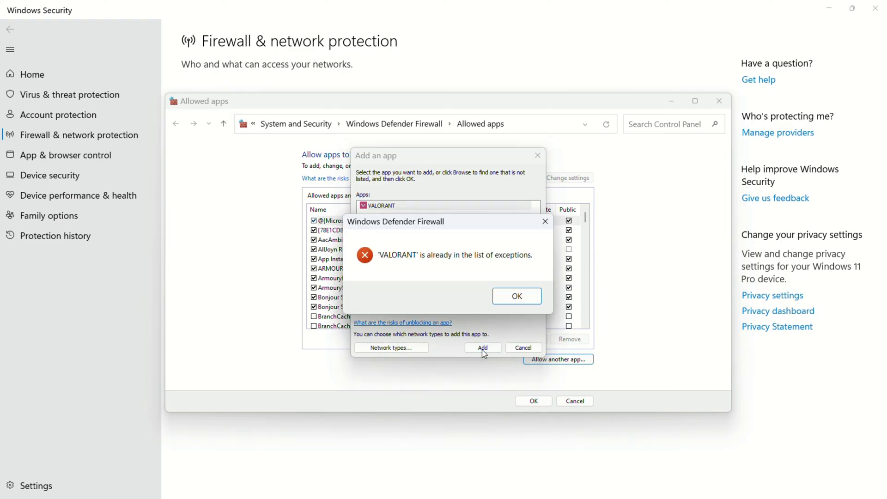
left_click(520, 296)
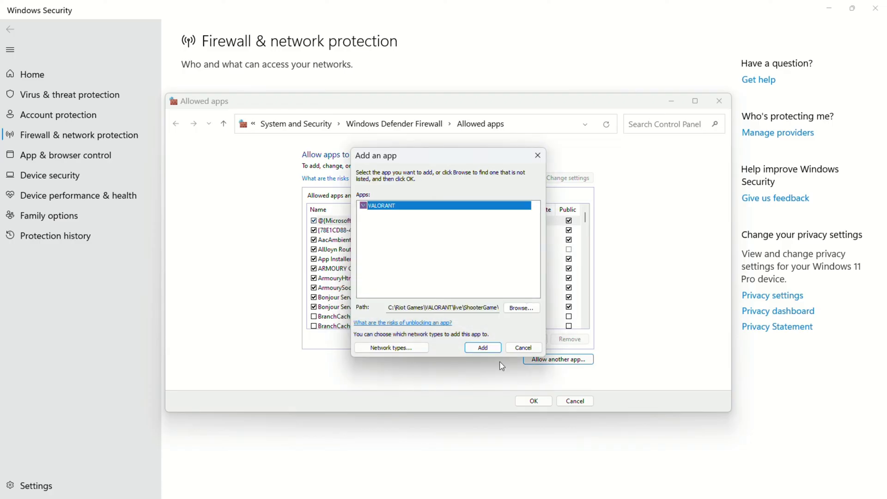
left_click(875, 8)
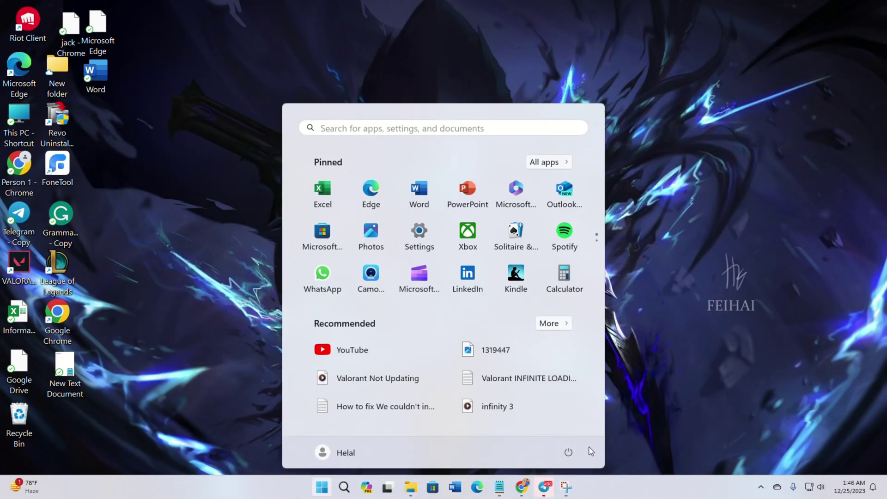
Restart the PC from the Start menu's power options.
left_click(568, 452)
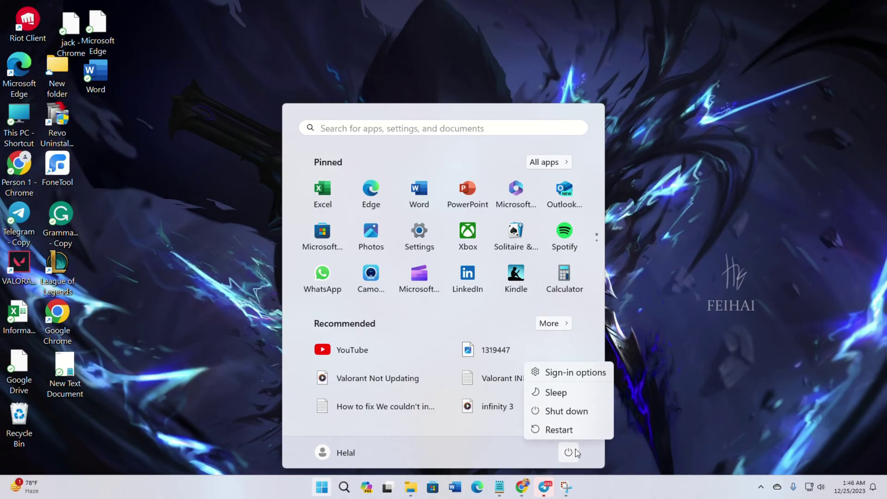
left_click(560, 429)
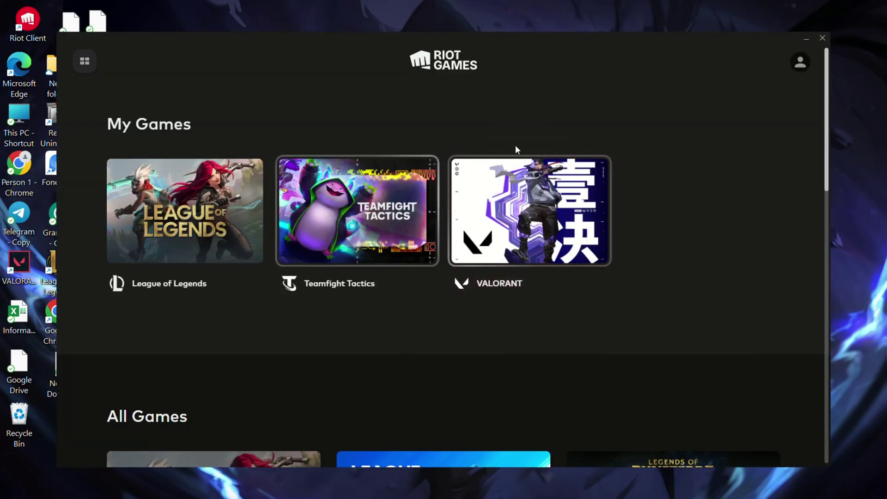
Open Riot Client settings from the account menu and view VALORANT's settings page.
left_click(804, 69)
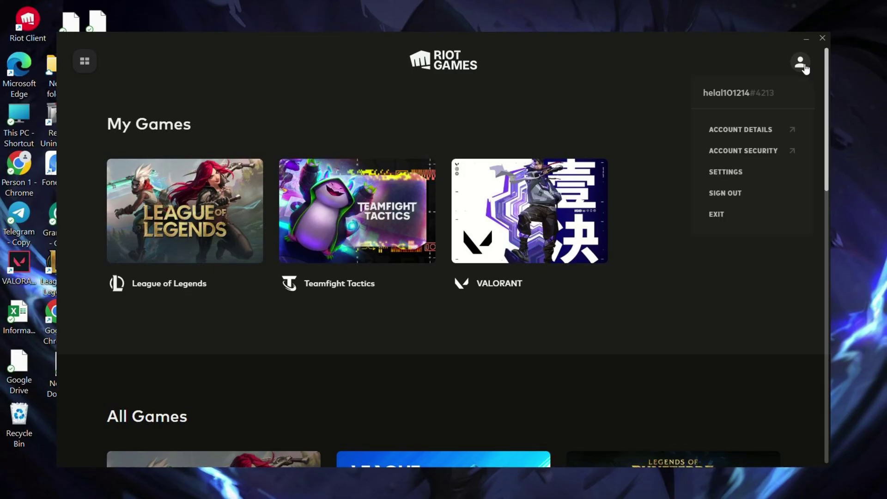
left_click(726, 172)
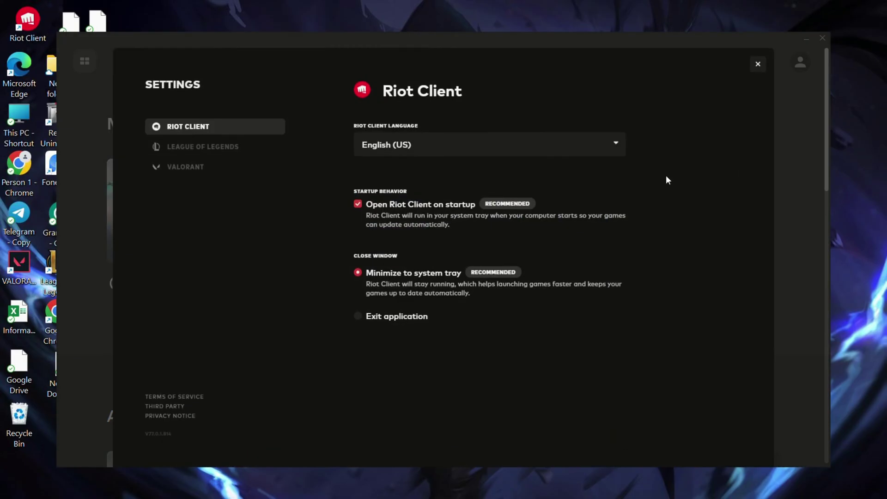
left_click(190, 167)
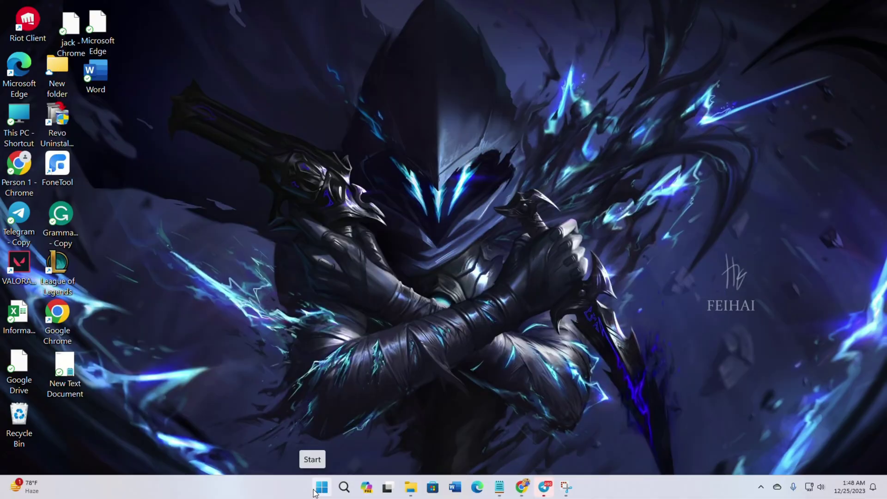
Open the Start menu's power options, then cancel out without choosing anything.
left_click(320, 489)
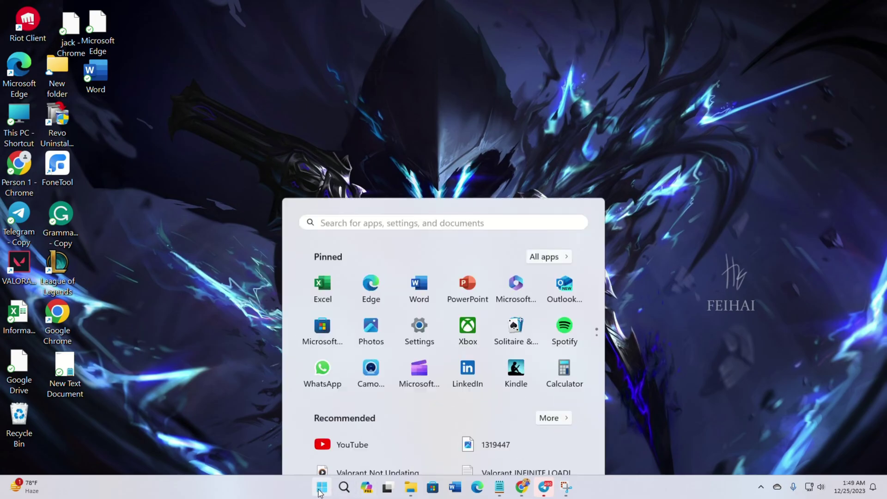
left_click(568, 451)
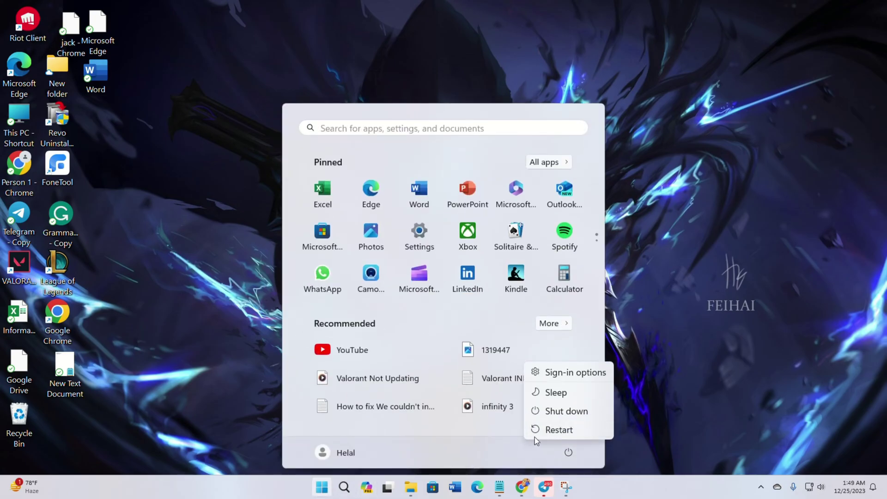
left_click(723, 283)
left_click(647, 91)
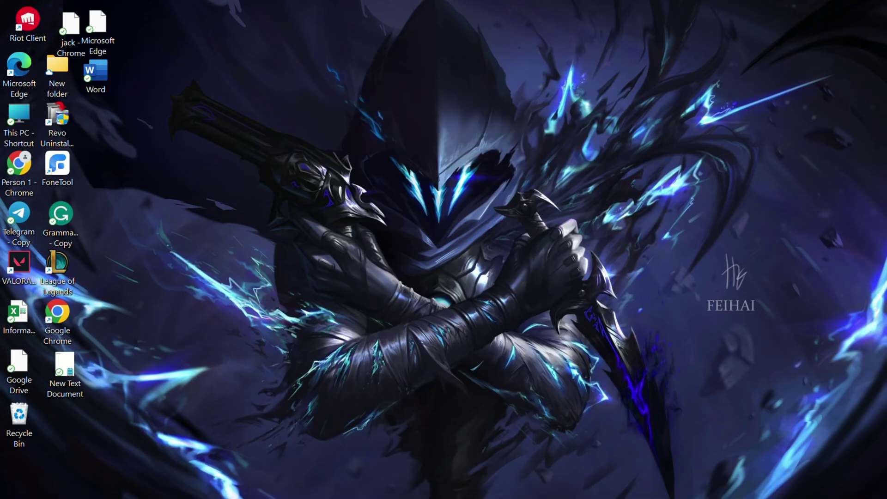
Exit the Riot Client from its hidden system-tray icon.
left_click(761, 487)
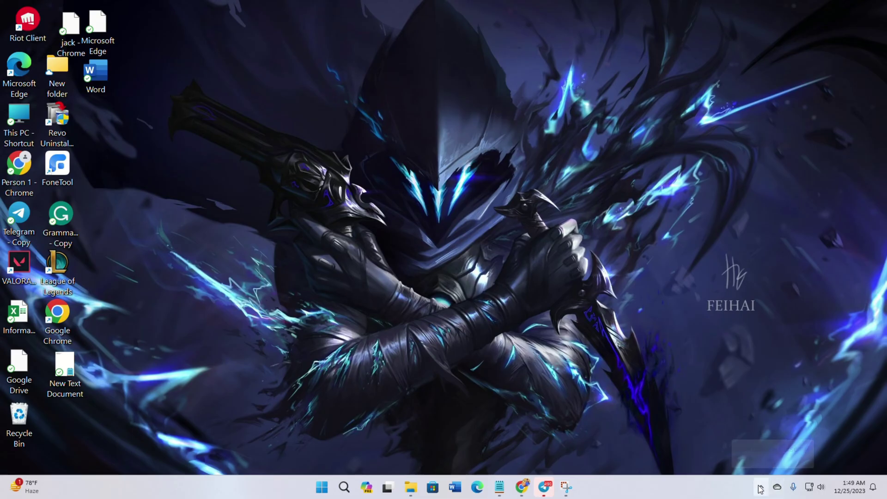
right_click(763, 438)
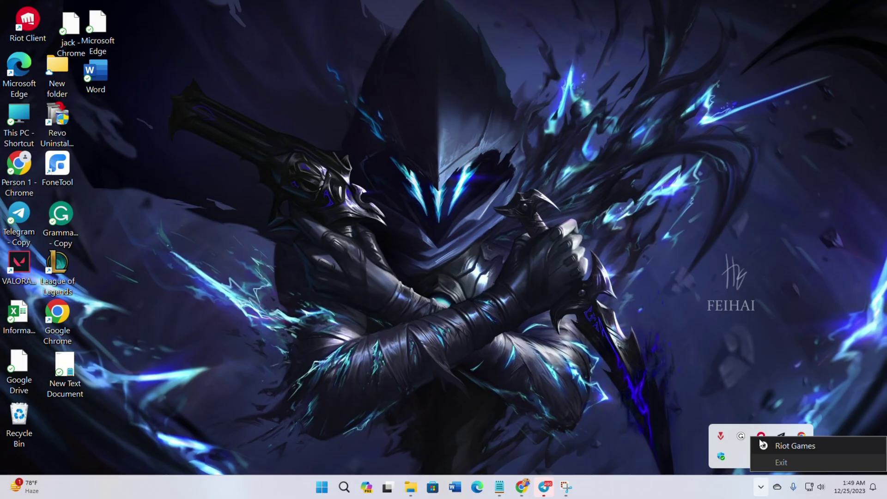
left_click(781, 462)
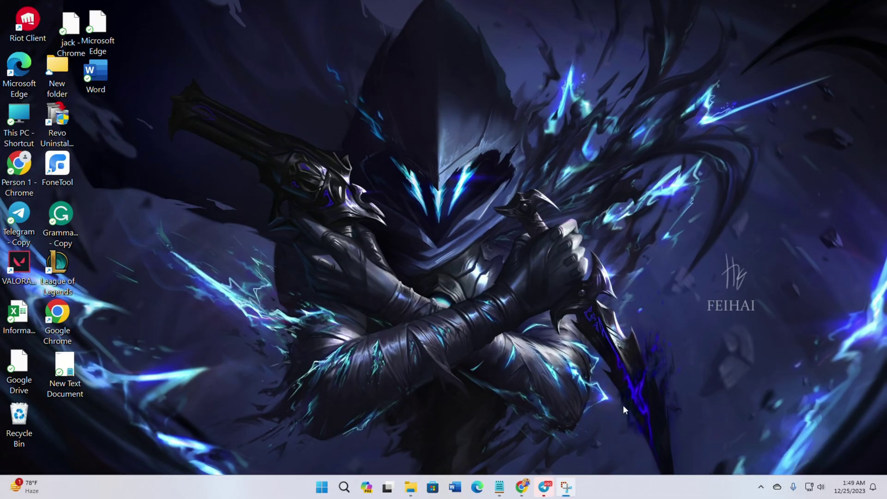
Run the Riot Client as administrator and confirm uninstalling VALORANT.
right_click(27, 30)
left_click(90, 99)
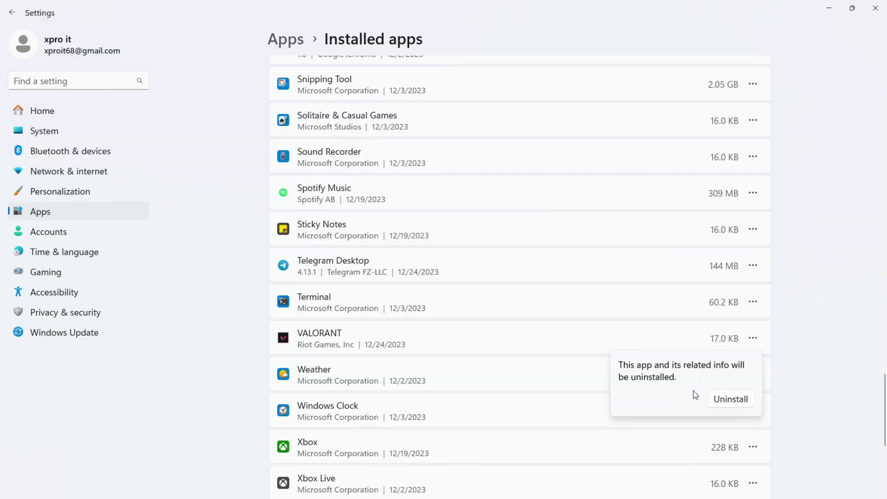
left_click(727, 400)
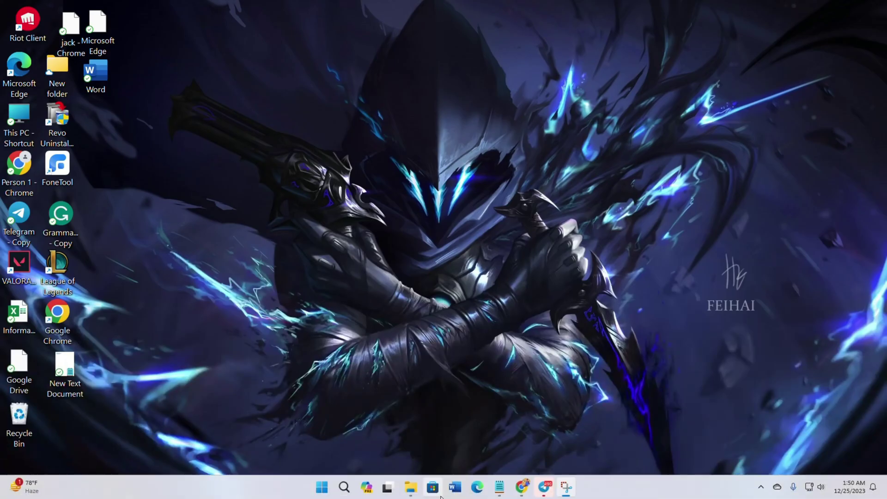
left_click(322, 486)
left_click(568, 452)
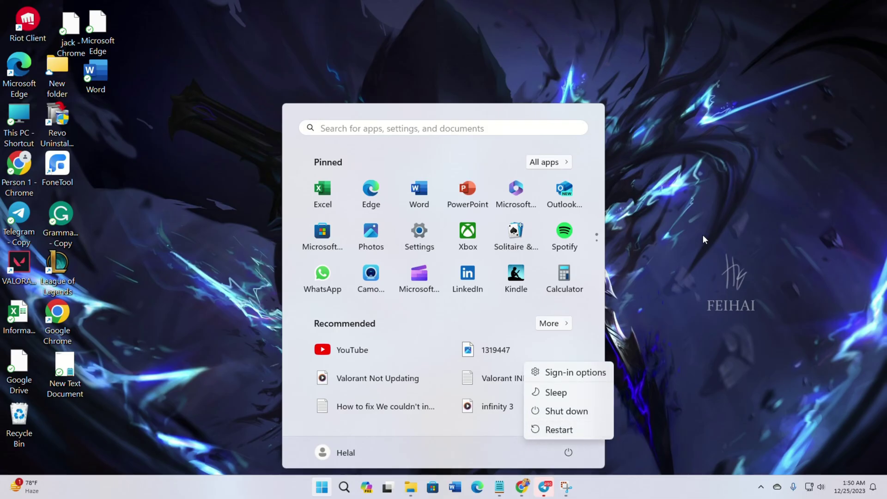
key("Escape")
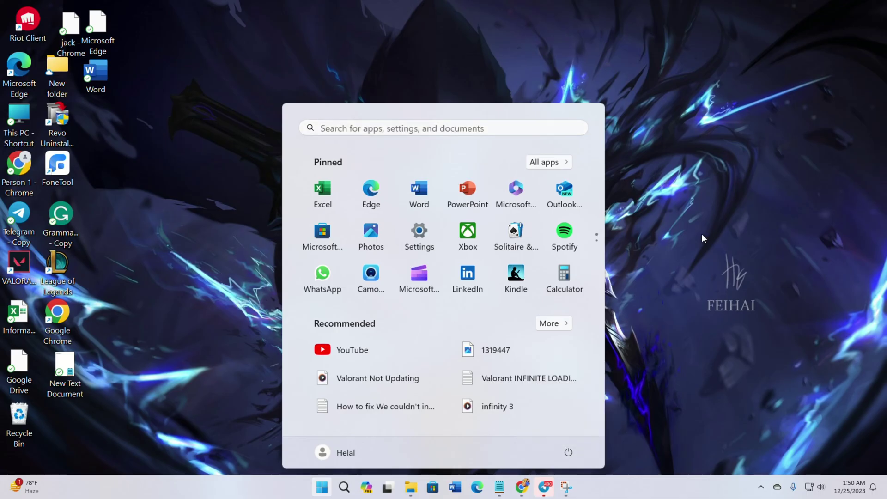
left_click(702, 234)
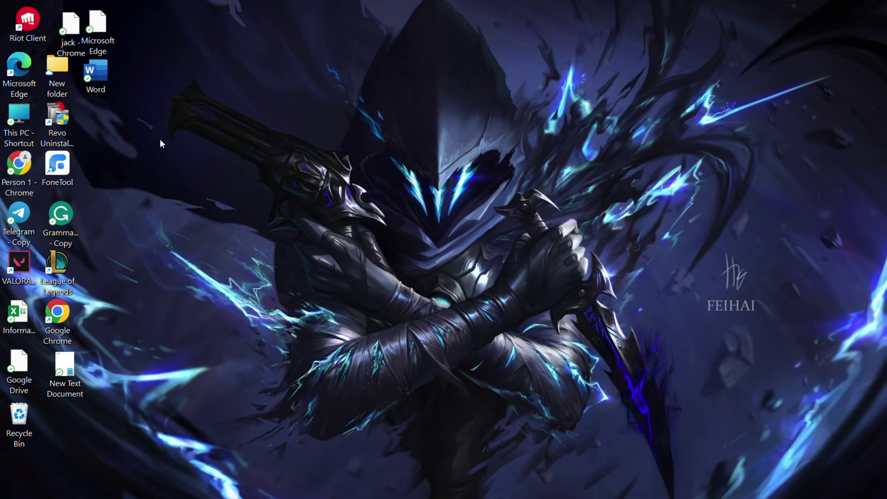
Open the Riot Client from its desktop shortcut and select the VALORANT card in My Games.
right_click(28, 18)
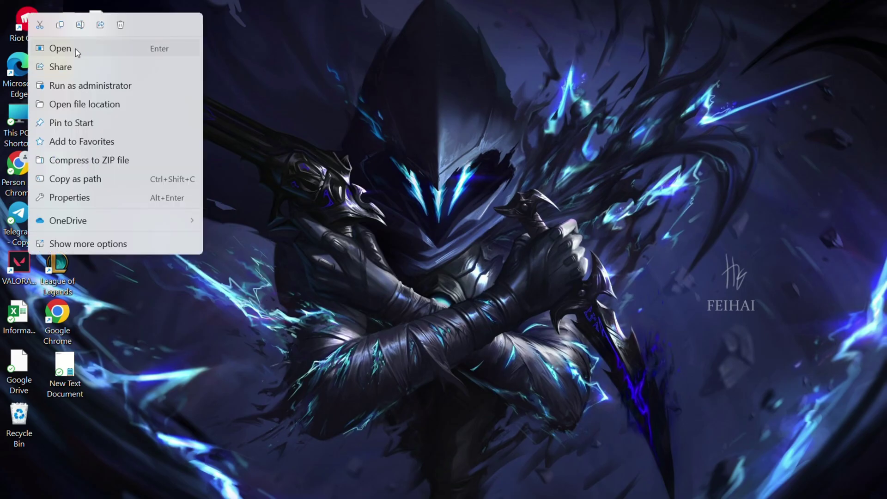
left_click(76, 48)
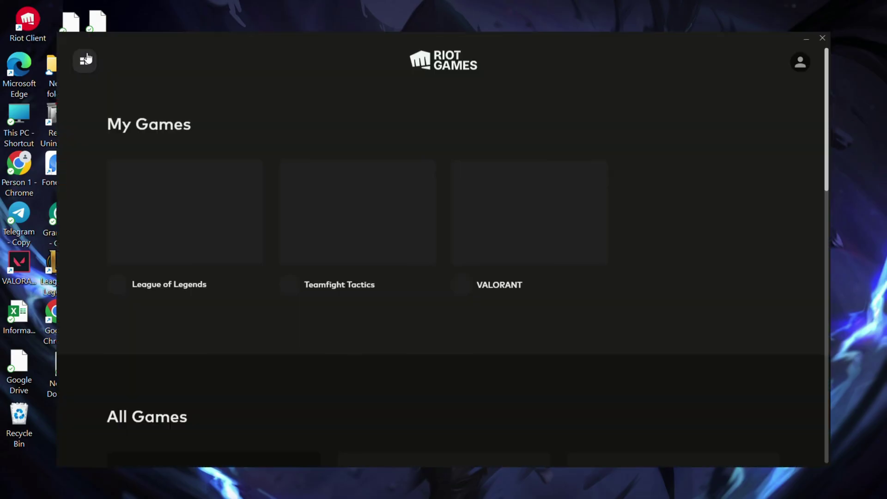
left_click(524, 218)
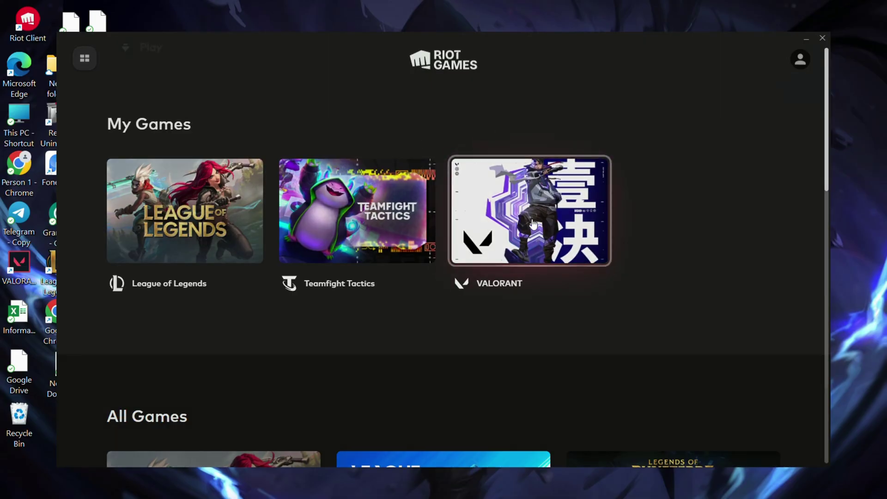